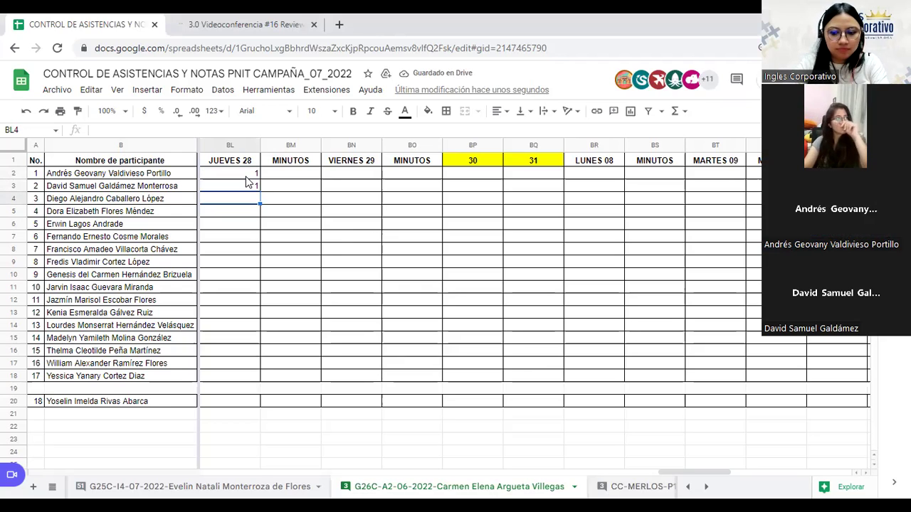
# - Record JUEVES 28 attendance for participants 3, 4 and 5 as 0, 1 and 0 in cells BL4 to BL6
pyautogui.write('0')
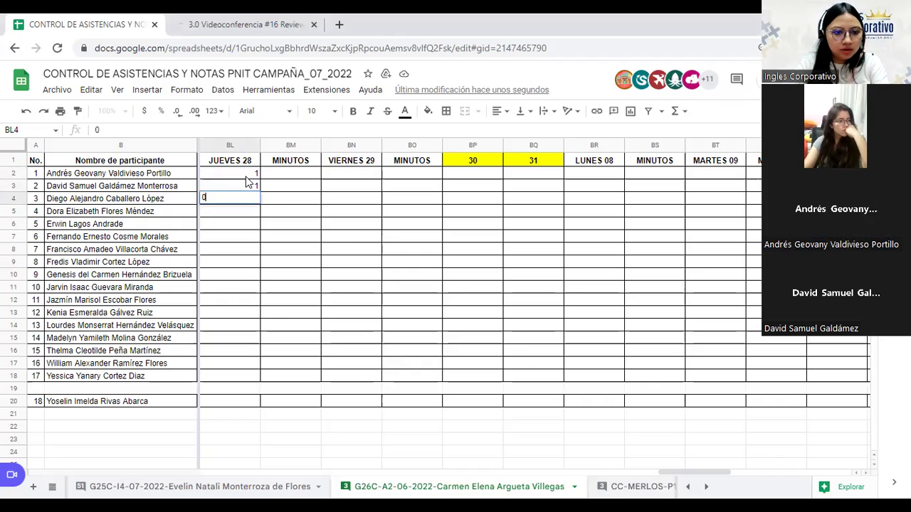
pyautogui.press('Return')
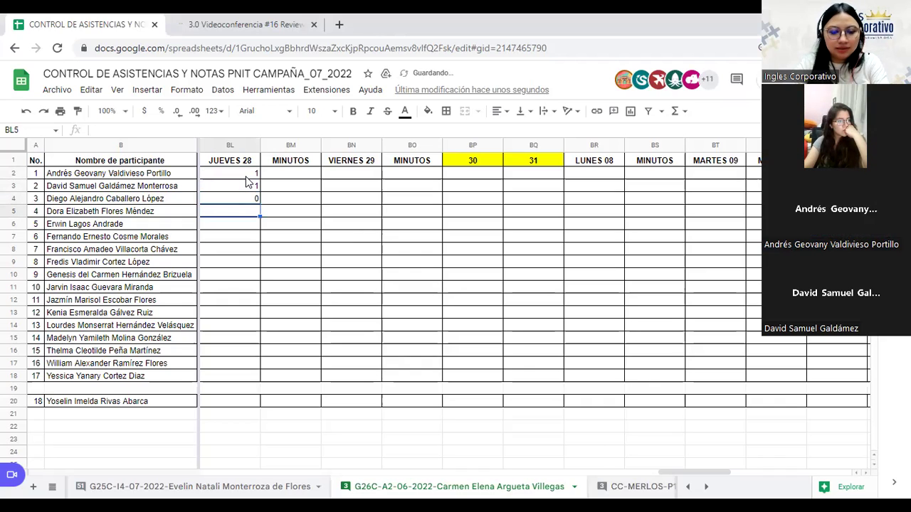
pyautogui.write('1')
pyautogui.press('Return')
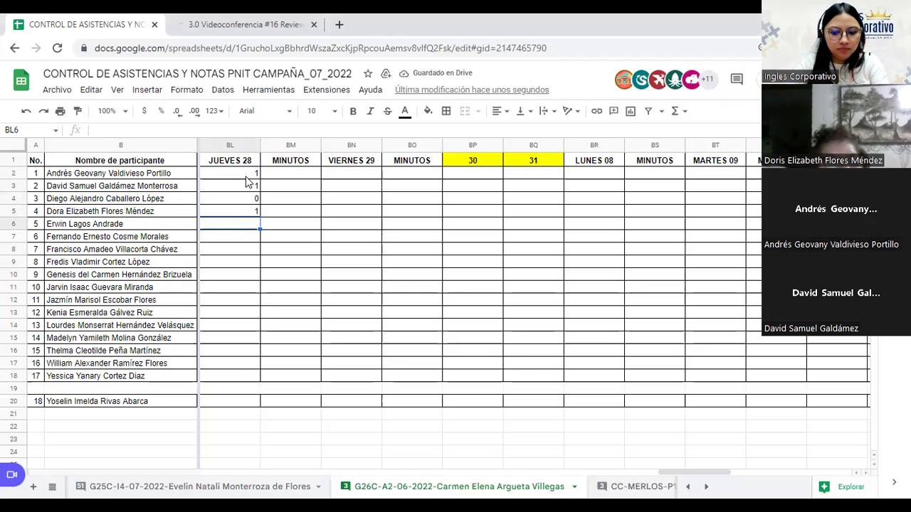
pyautogui.write('0')
pyautogui.press('Return')
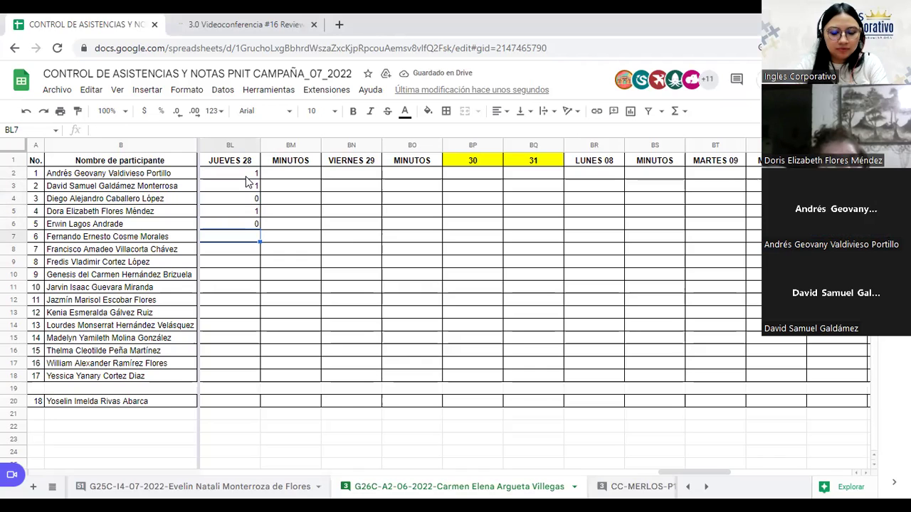
# - Enter 1 as the JUEVES 28 attendance for each of participants 6 through 13, in cells BL7 to BL14
pyautogui.write('1')
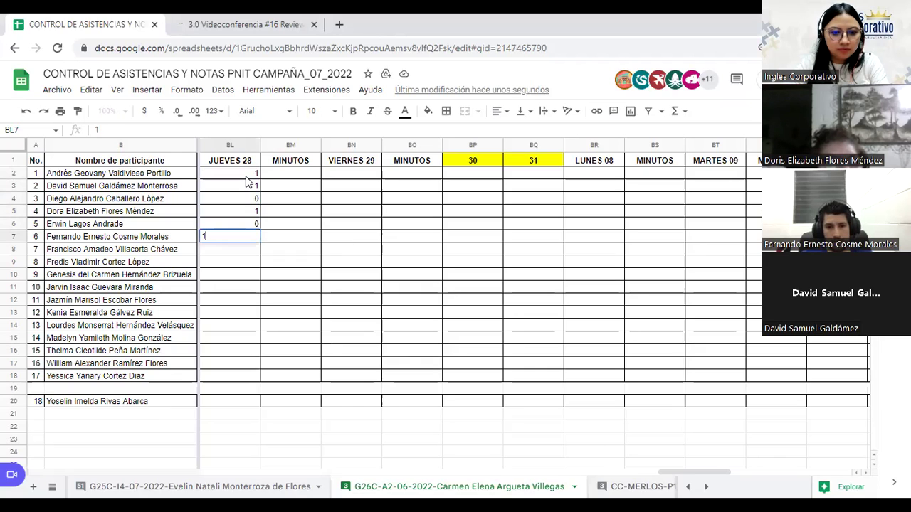
pyautogui.press('Return')
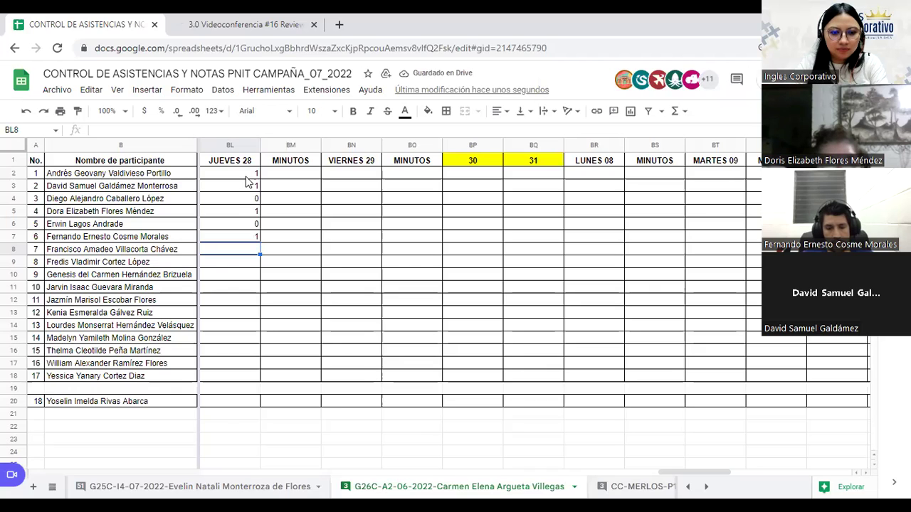
pyautogui.write('1')
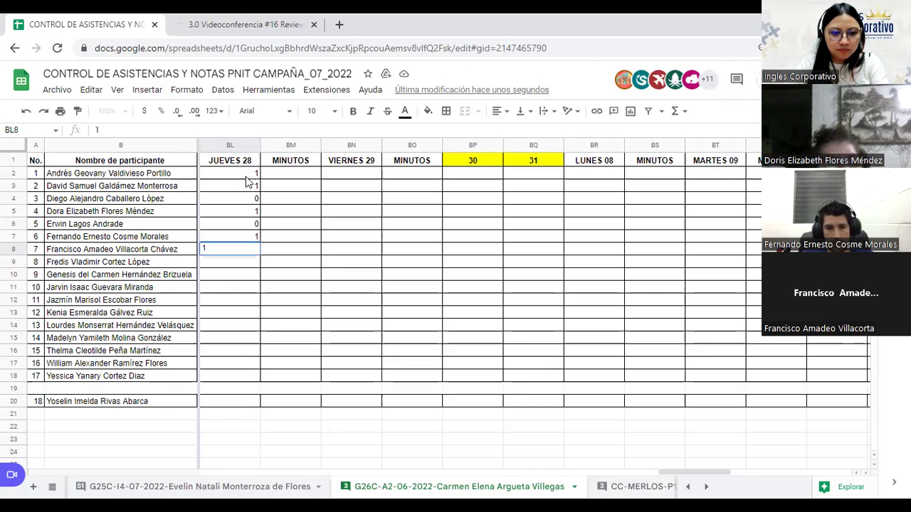
pyautogui.press('Return')
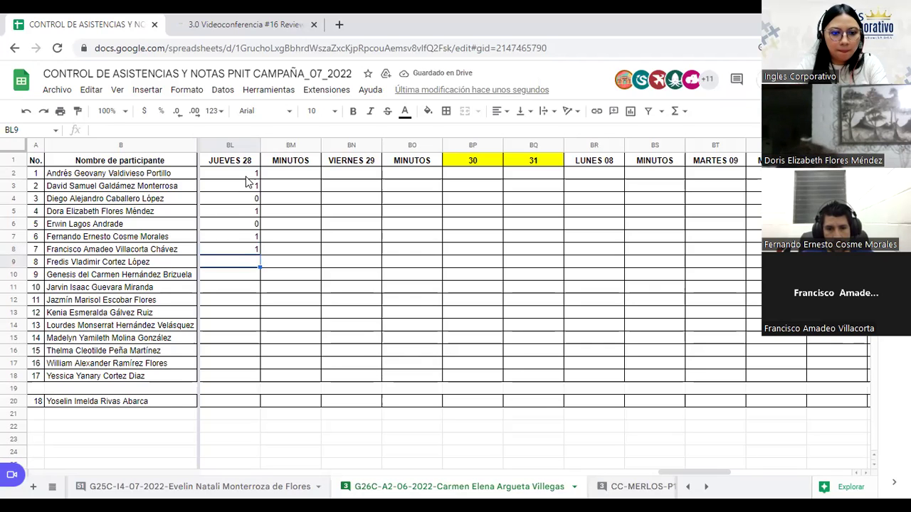
pyautogui.write('1')
pyautogui.press('Return')
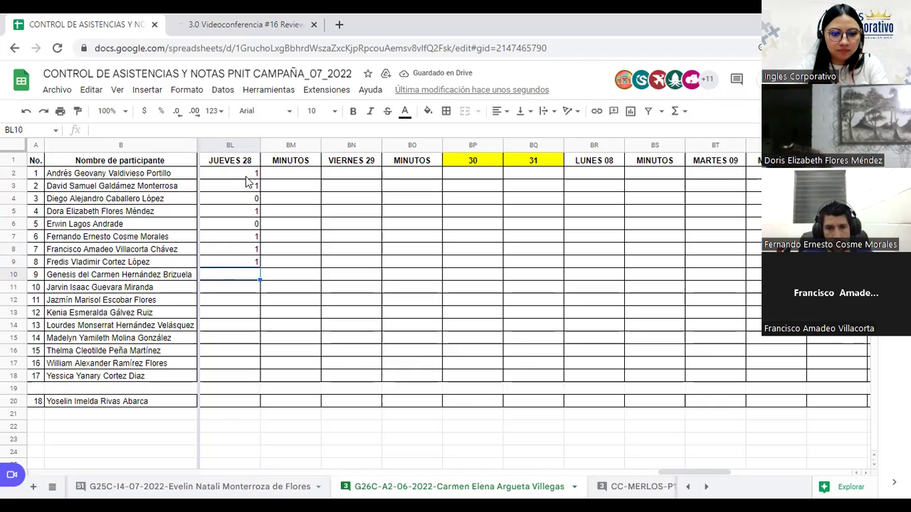
pyautogui.write('1')
pyautogui.press('Return')
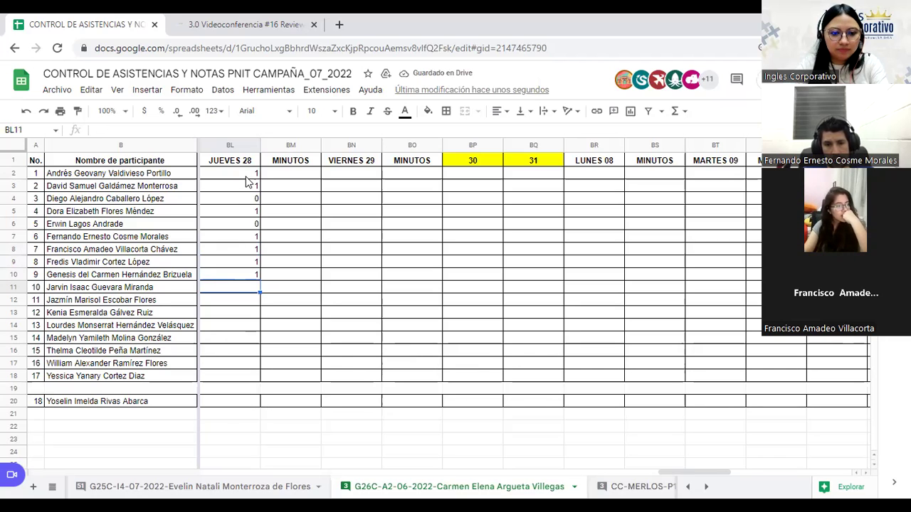
pyautogui.write('1')
pyautogui.press('Return')
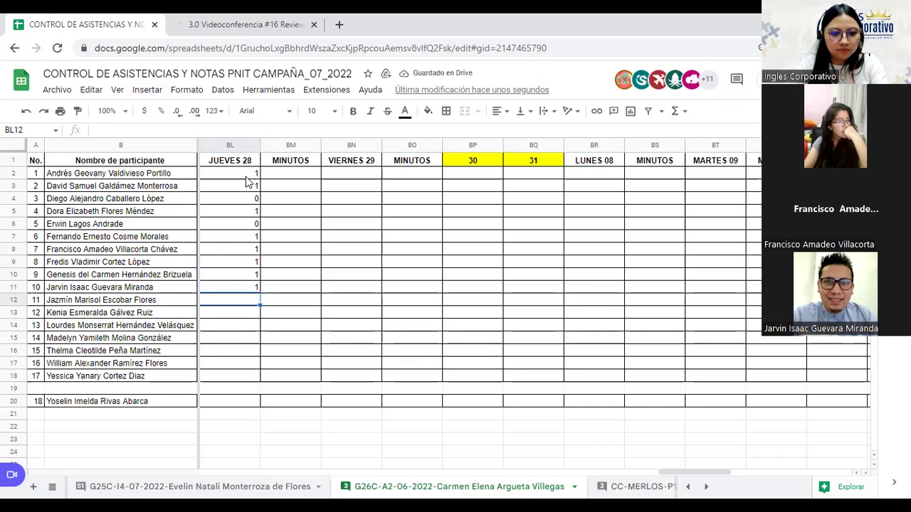
pyautogui.write('1')
pyautogui.press('Return')
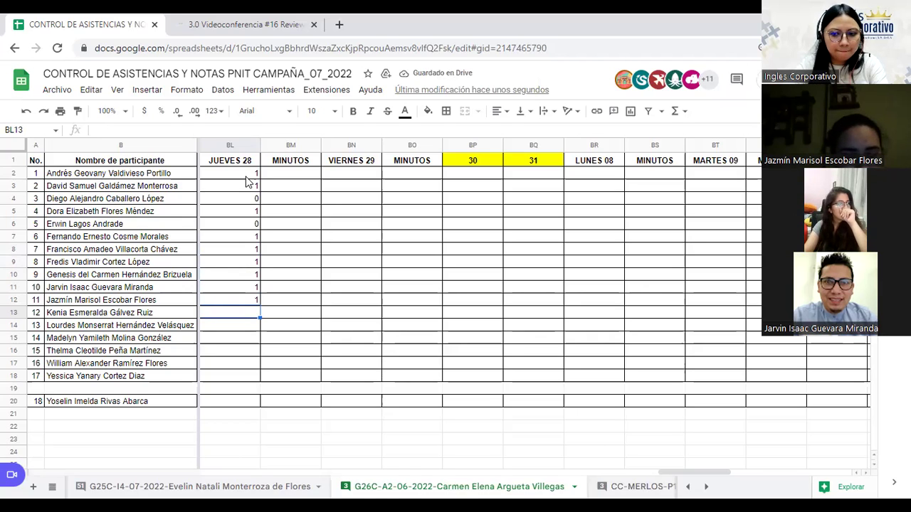
pyautogui.write('1')
pyautogui.press('Return')
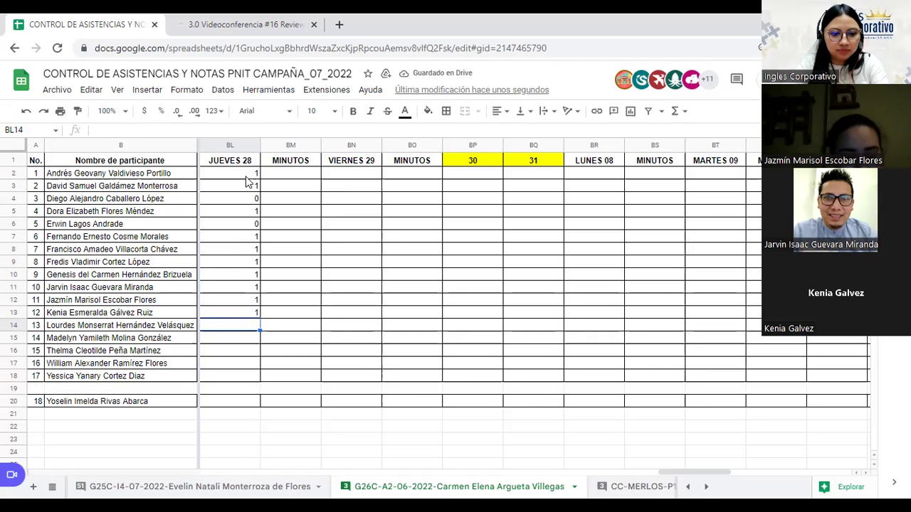
pyautogui.write('1')
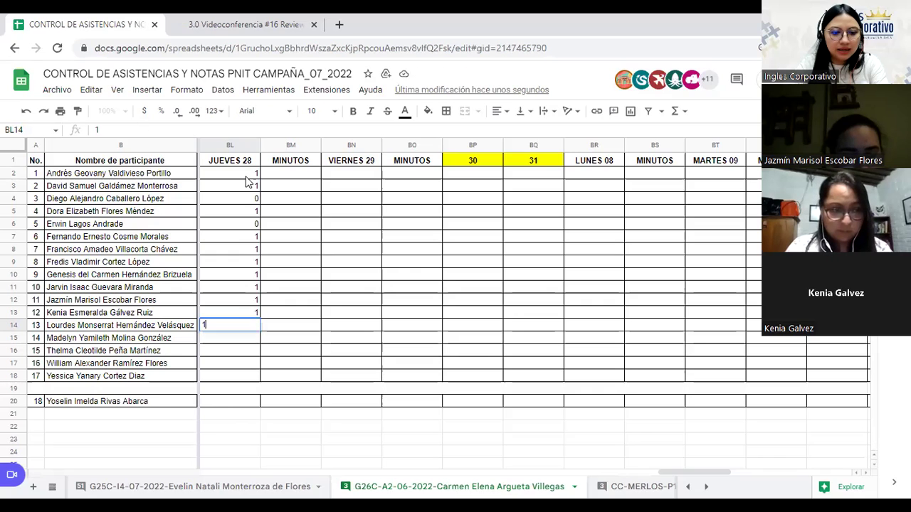
pyautogui.press('Return')
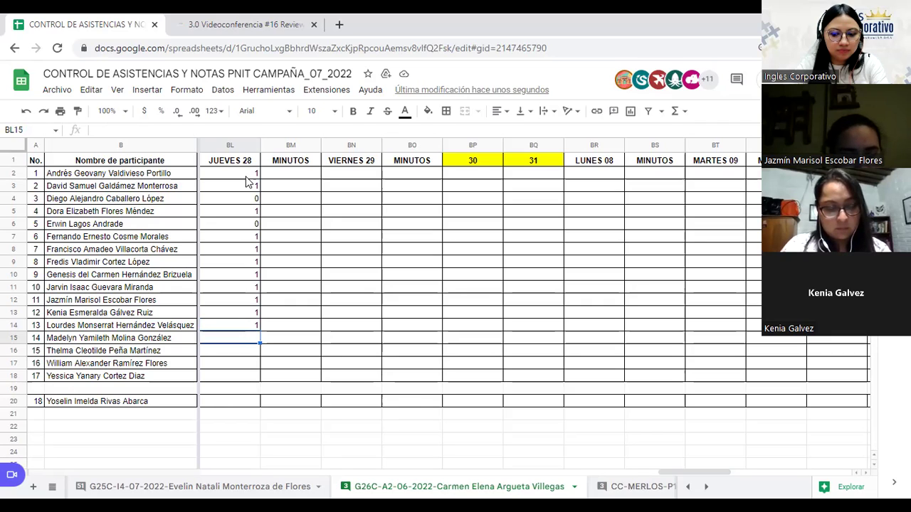
# - Record JUEVES 28 attendance as 0 for participant 14 and 1 for participants 15 through 18, skipping the blank row 19
pyautogui.write('0')
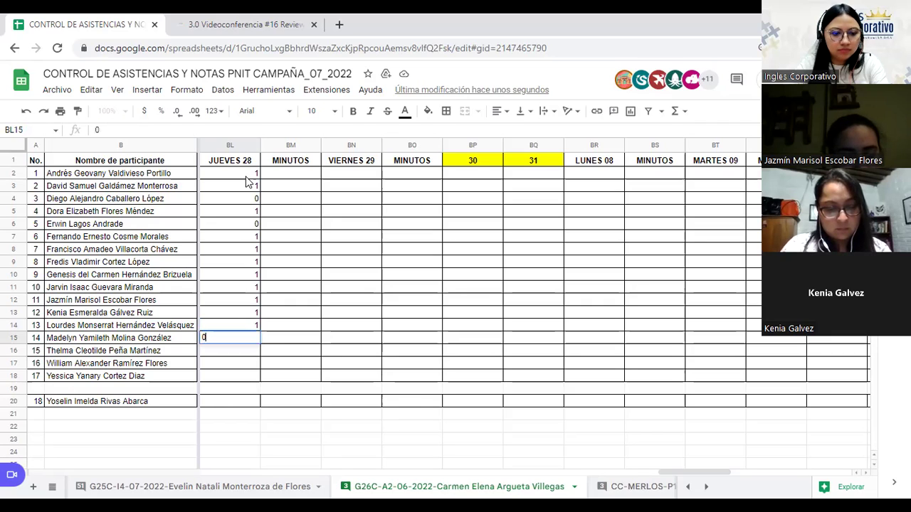
pyautogui.press('Return')
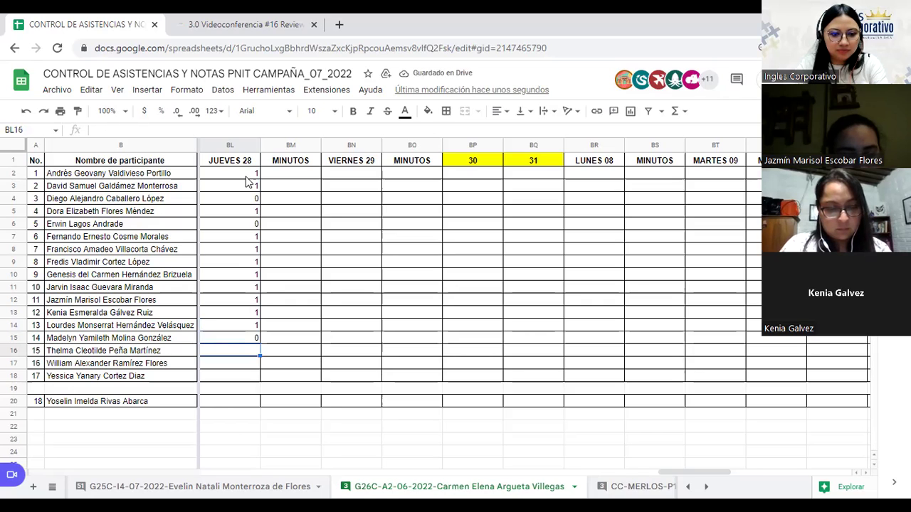
pyautogui.write('1')
pyautogui.press('Return')
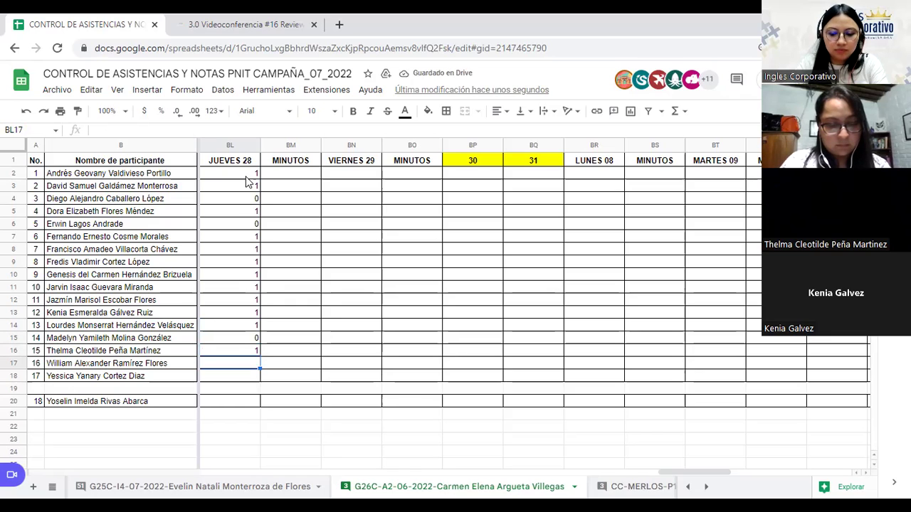
pyautogui.write('1')
pyautogui.press('Return')
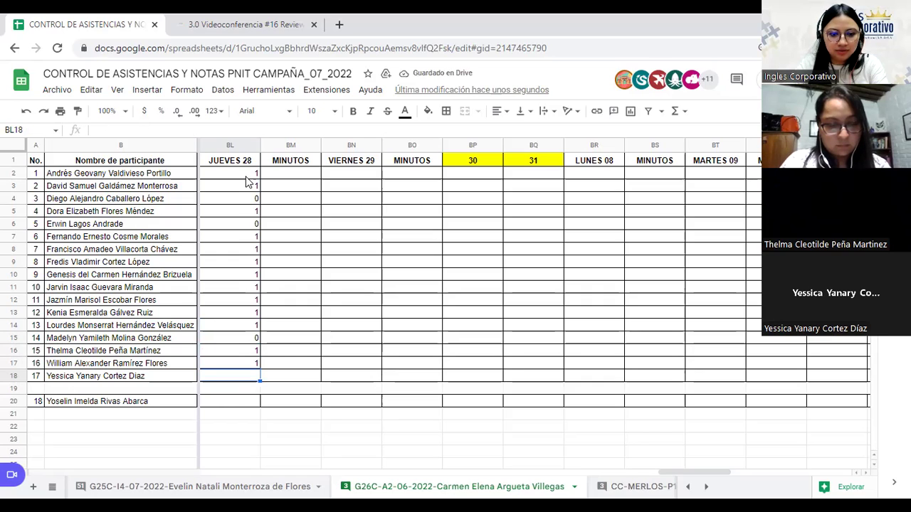
pyautogui.write('1')
pyautogui.press('Return')
pyautogui.press('Down')
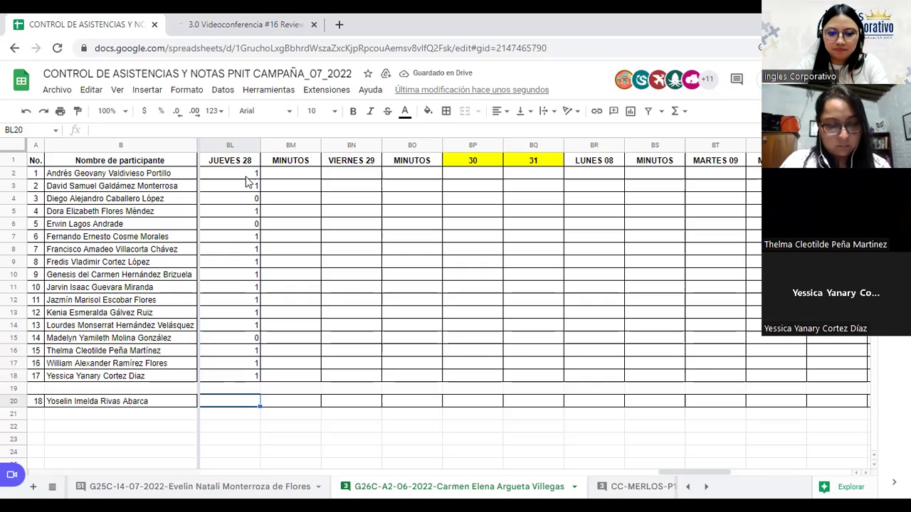
pyautogui.write('1')
pyautogui.click(245, 175)
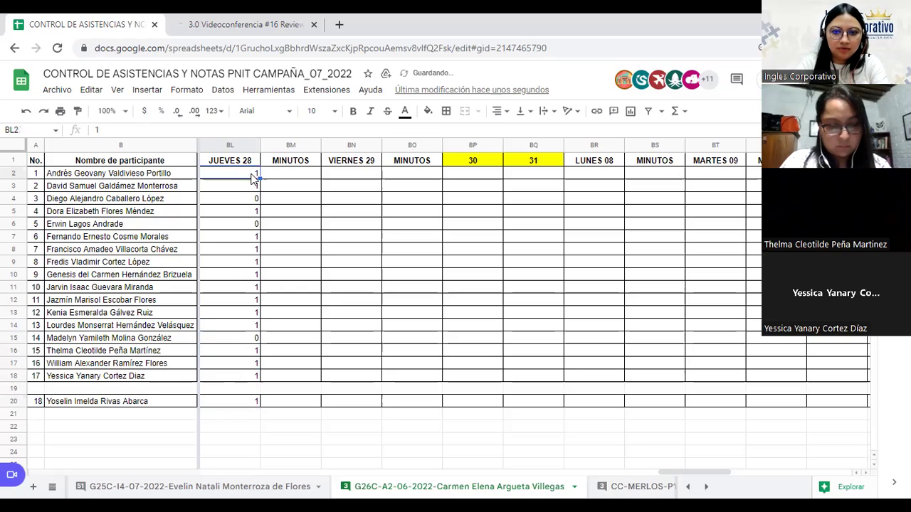